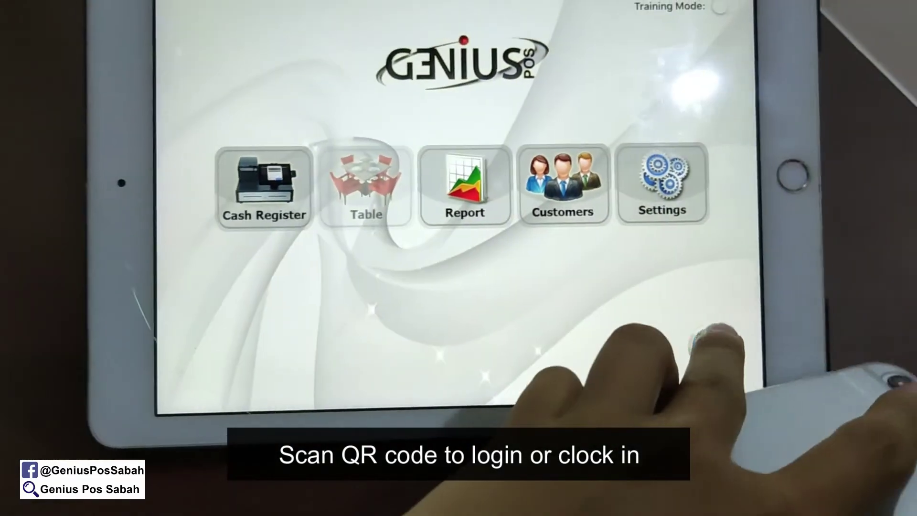
click(717, 336)
click(471, 358)
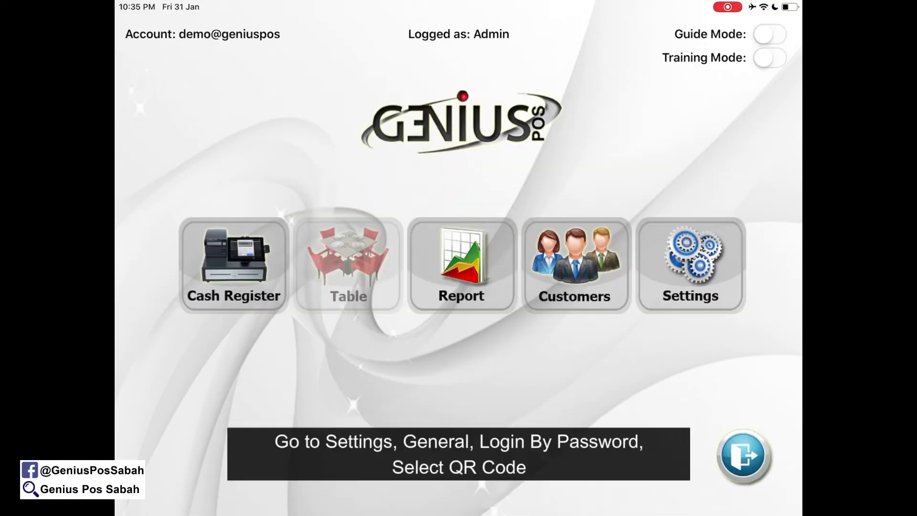
click(689, 266)
scroll(199, 288, down, 5)
scroll(198, 287, down, 5)
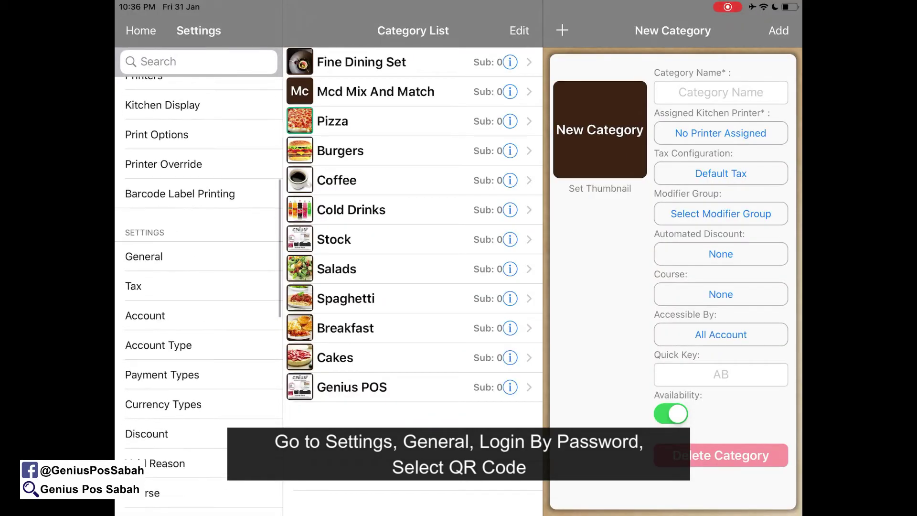
click(144, 256)
scroll(543, 280, down, 5)
scroll(542, 280, down, 5)
scroll(543, 279, down, 5)
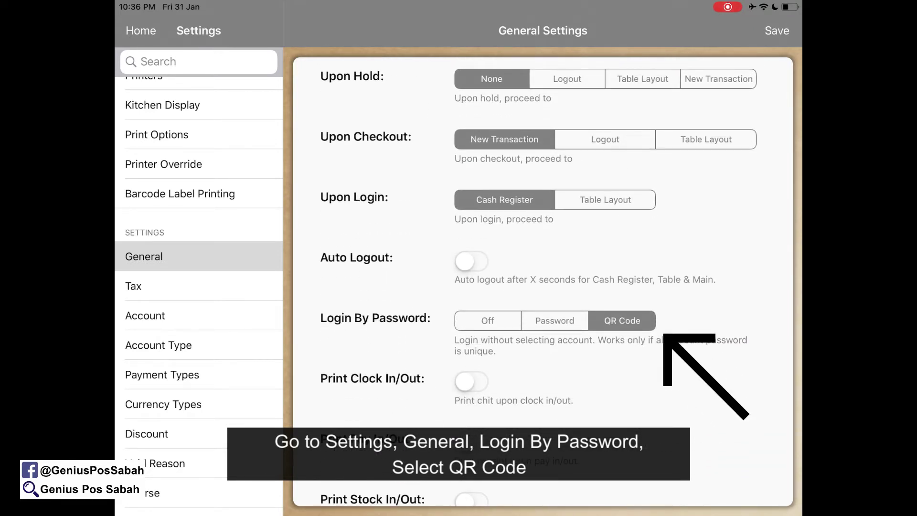
click(776, 30)
click(458, 291)
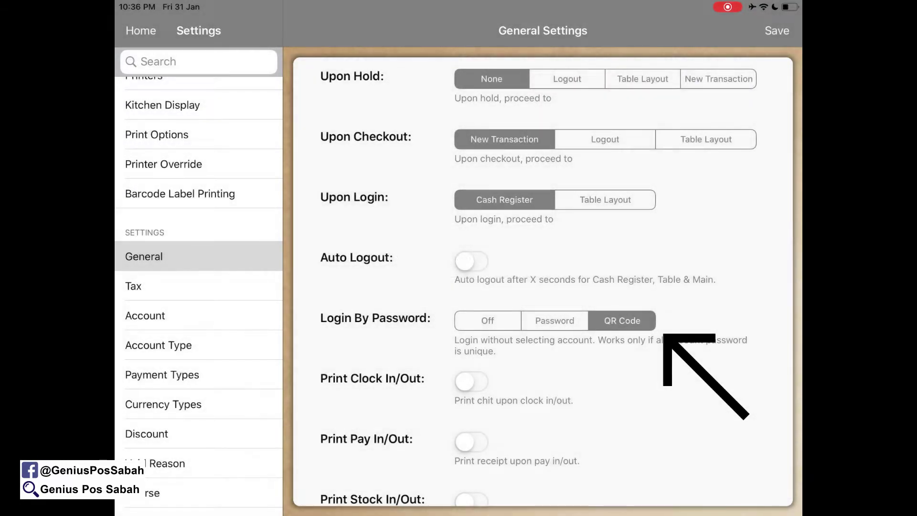
click(144, 316)
click(308, 63)
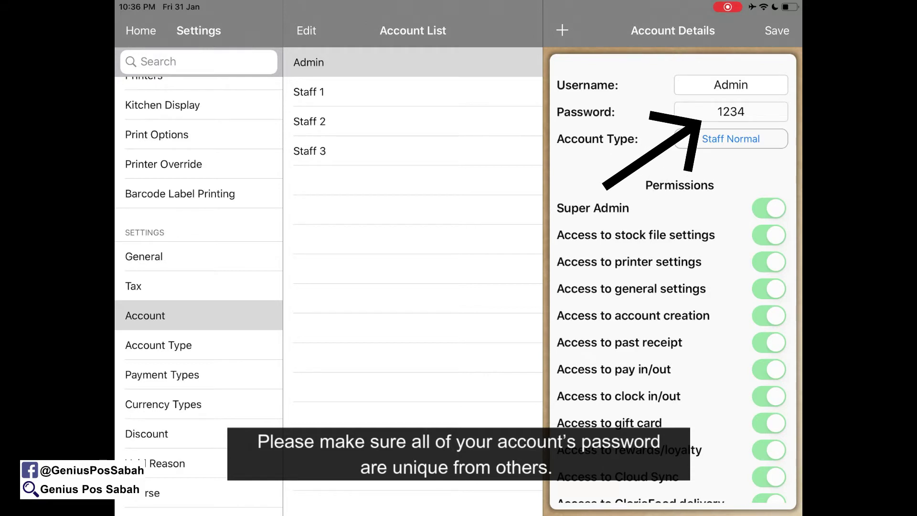
Compare the Staff 1, Staff 2 and Staff 3 passwords, then return to the Admin account.
click(308, 92)
click(309, 121)
click(309, 150)
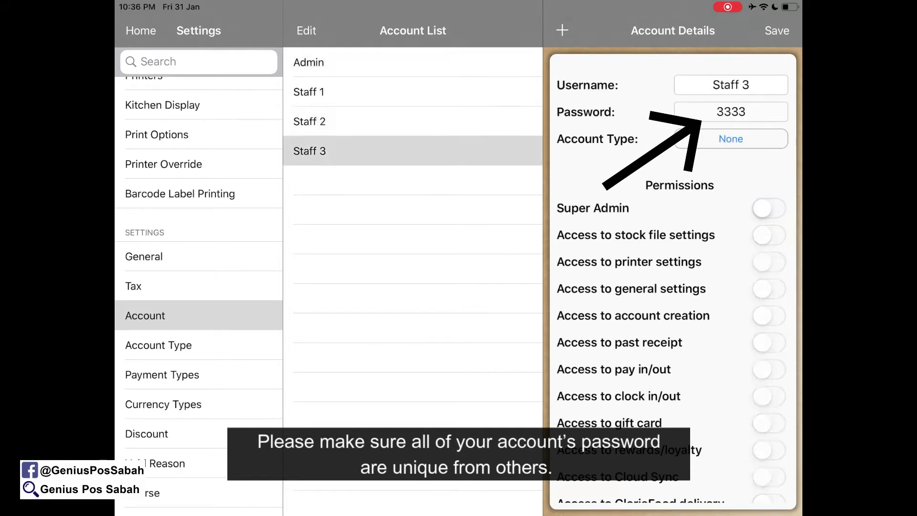
click(309, 121)
click(309, 92)
click(308, 62)
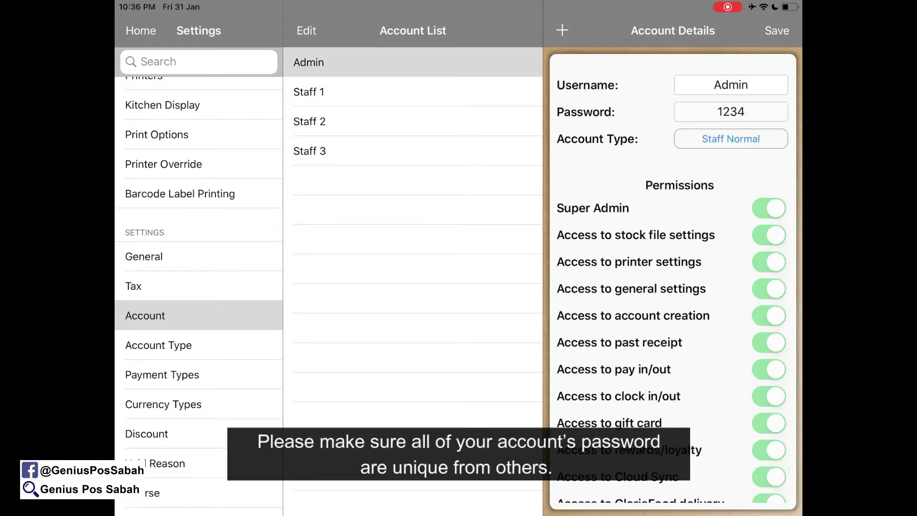
Save the Admin account details, confirm the notice, and leave Genius POS for the home screen.
click(776, 30)
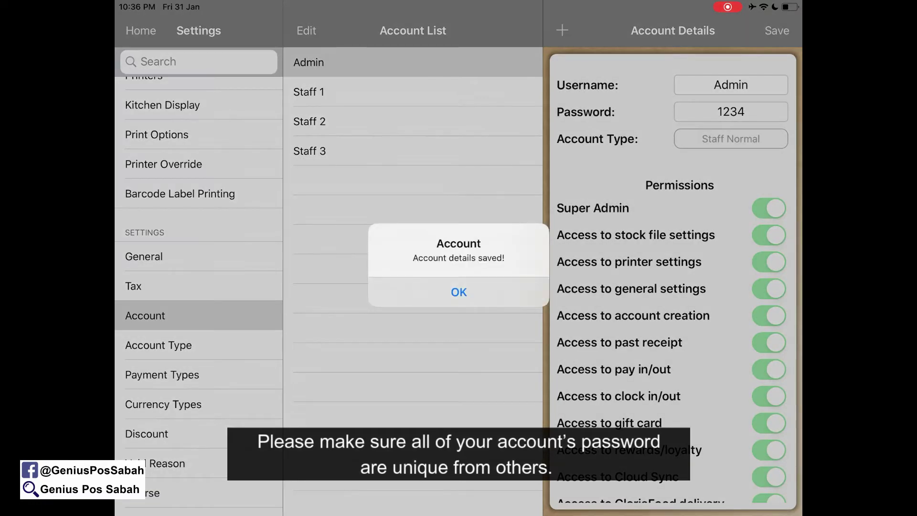
click(460, 290)
drag(458, 513, 459, 323)
Search Google for 'qr code monkey' in Safari and open the qrcode-monkey.com generator.
drag(458, 513, 458, 287)
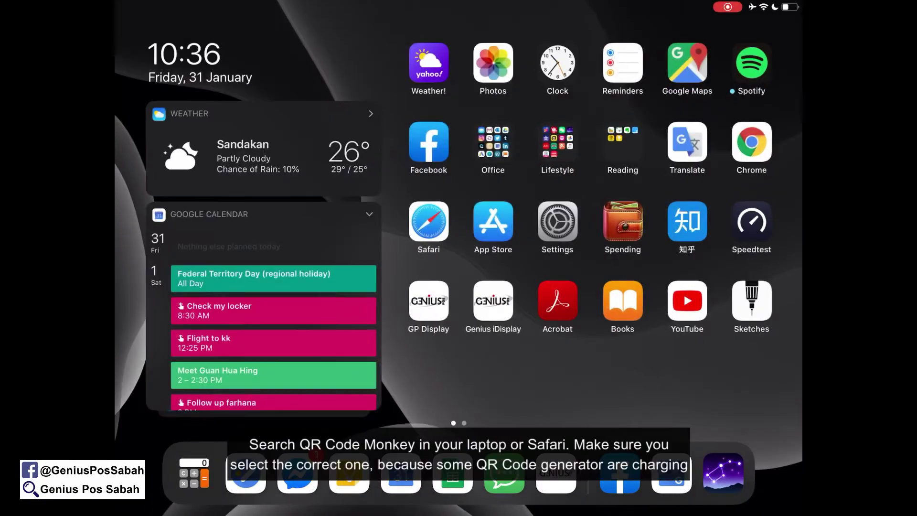
click(428, 218)
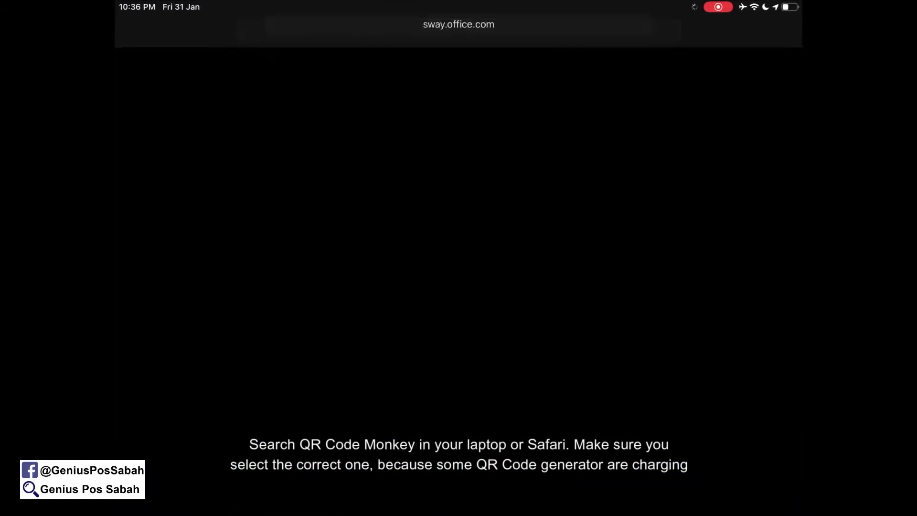
click(459, 24)
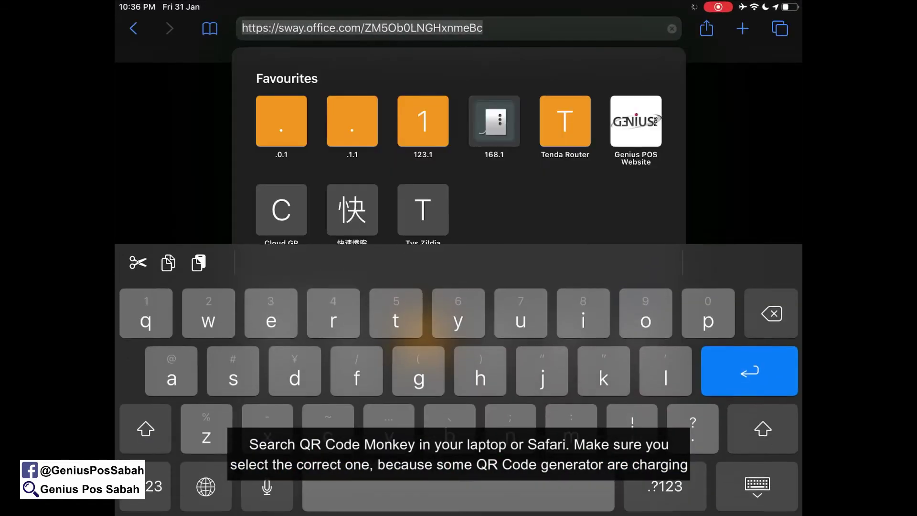
text(qr code )
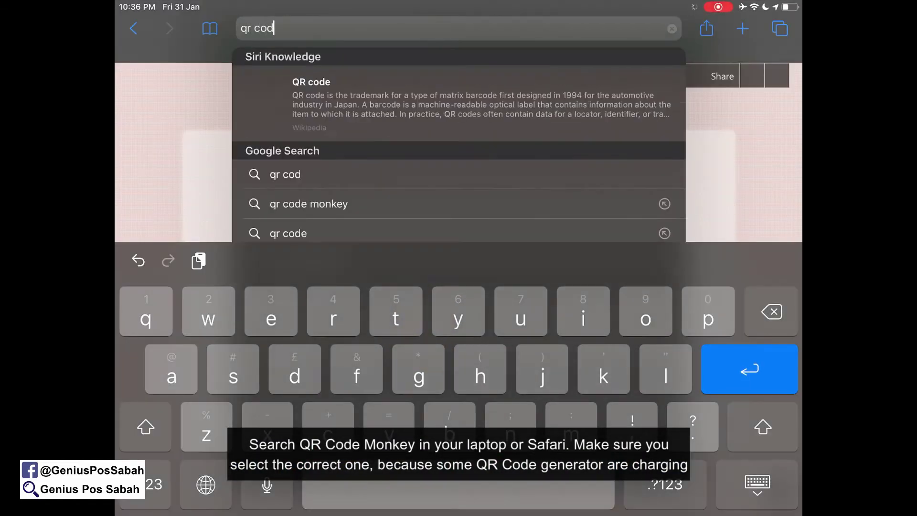
text(mon)
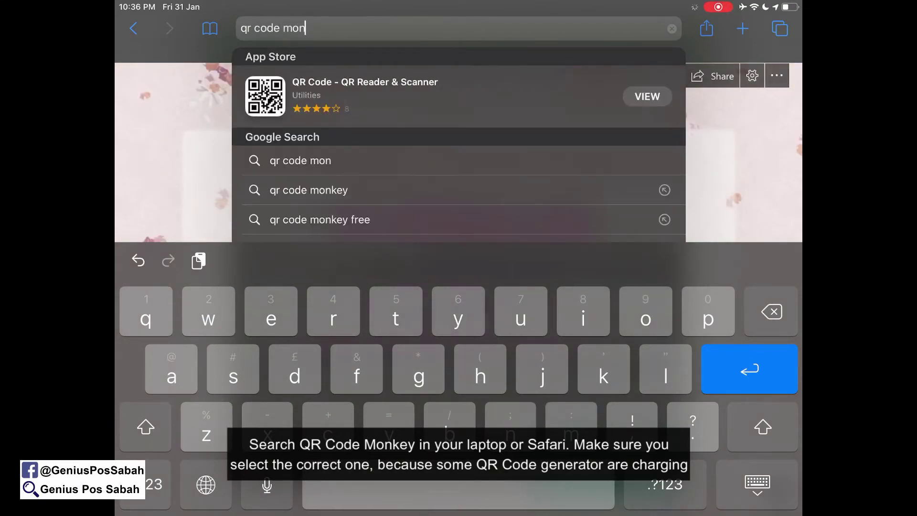
text(key)
key(Return)
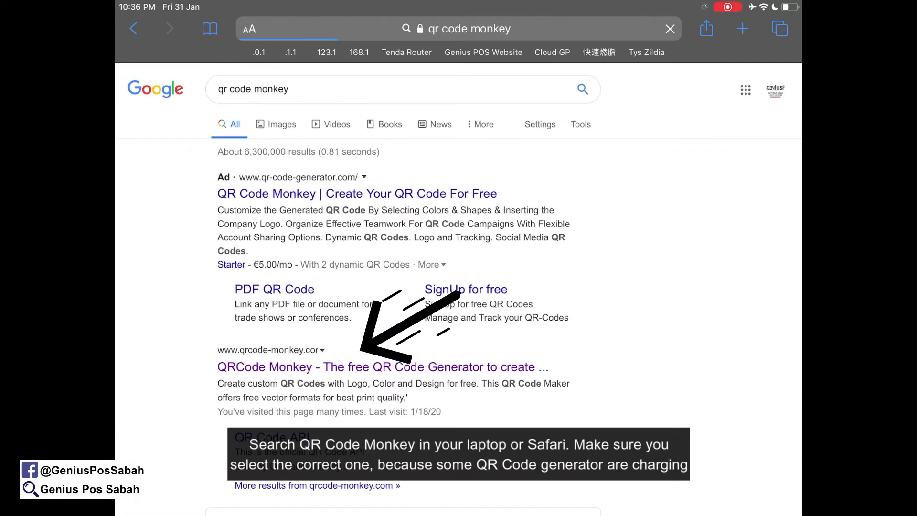
click(382, 367)
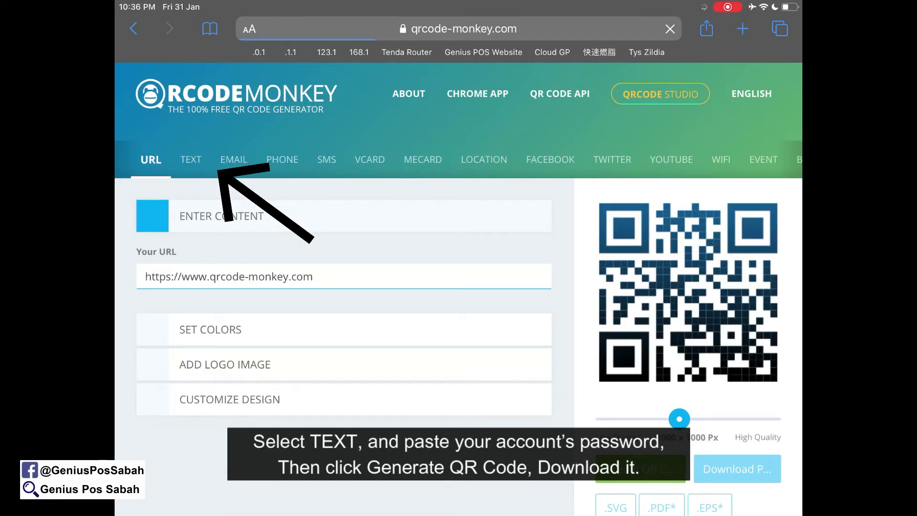
click(191, 159)
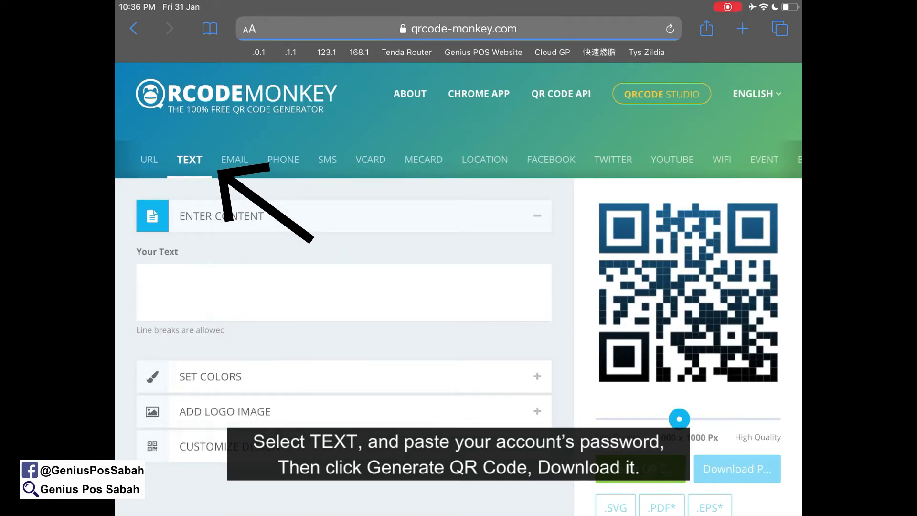
click(344, 292)
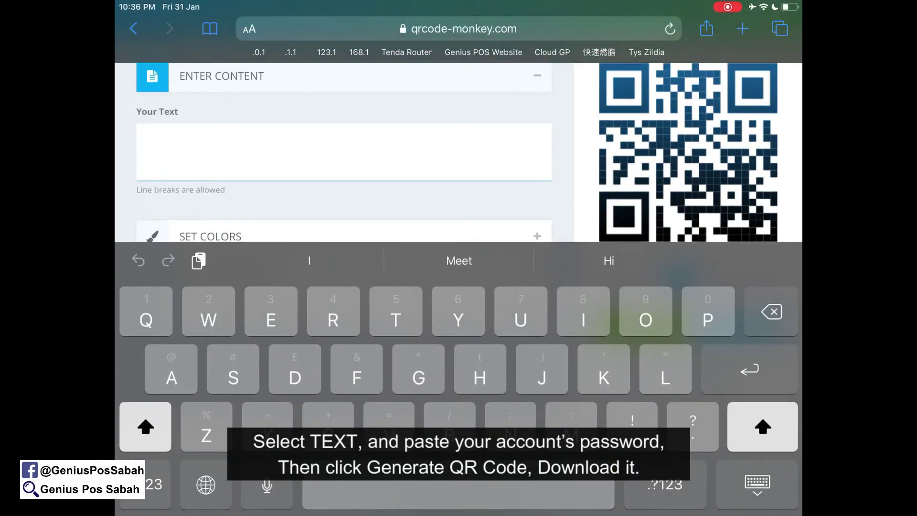
click(665, 484)
text(3)
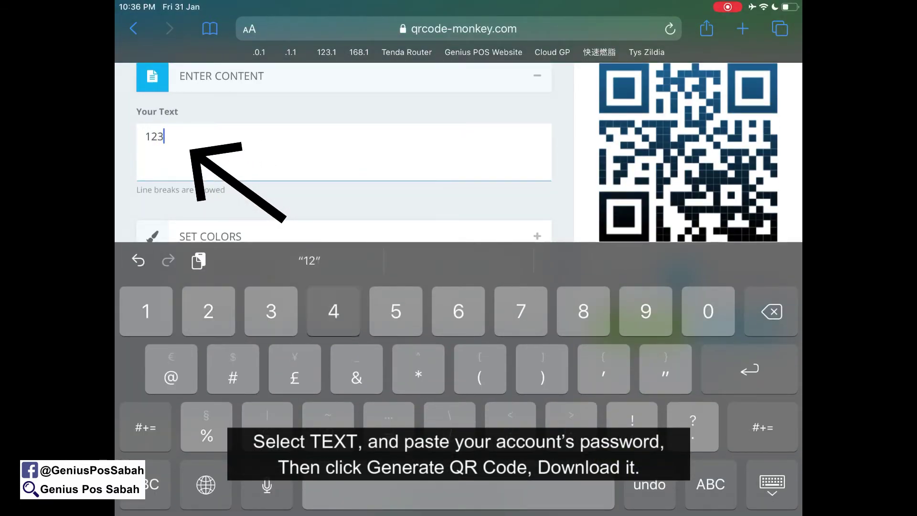
text(4)
click(772, 485)
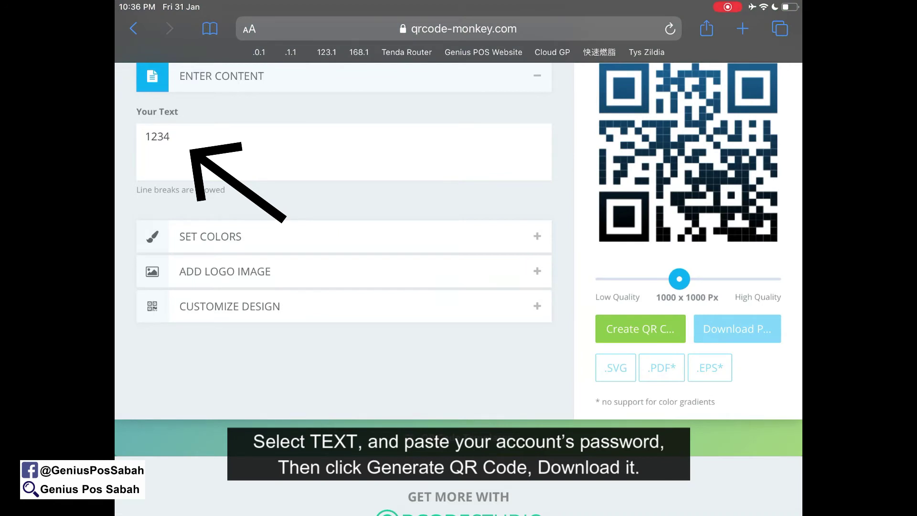
scroll(459, 215, down, 1)
scroll(459, 215, up, 1)
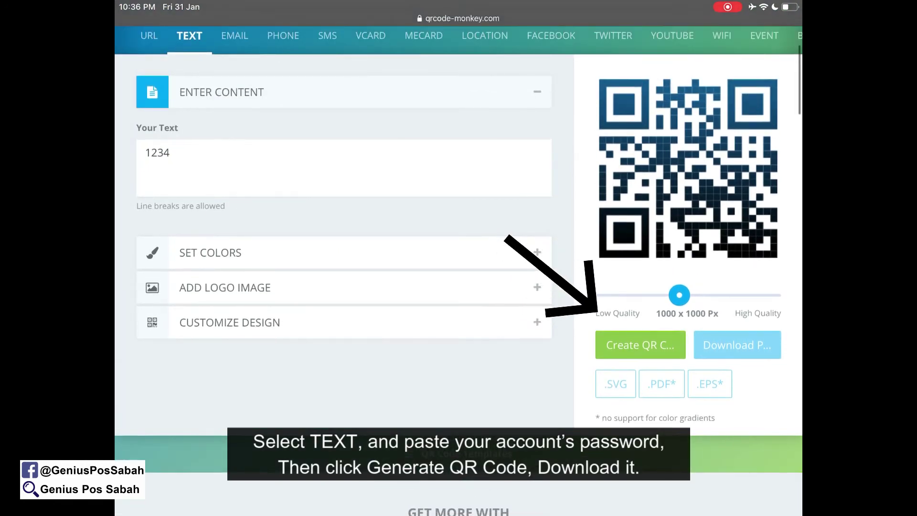
click(640, 345)
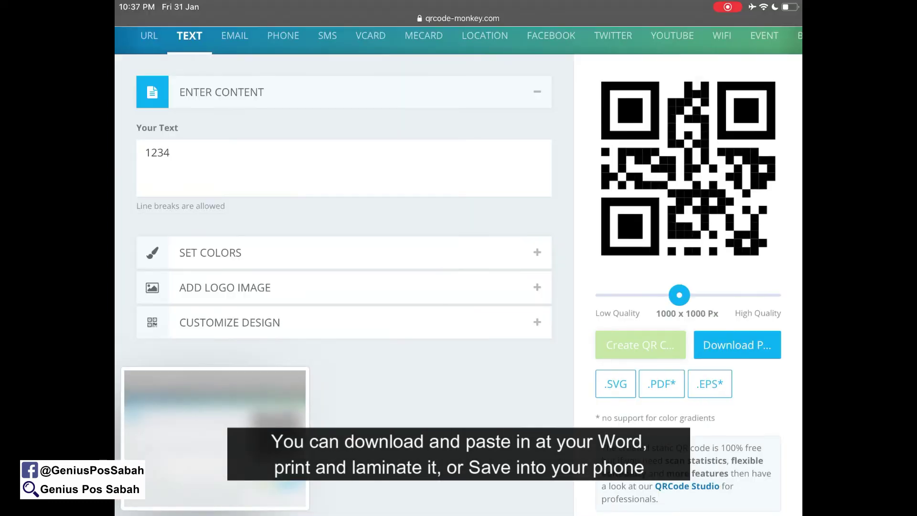
scroll(458, 272, up, 2)
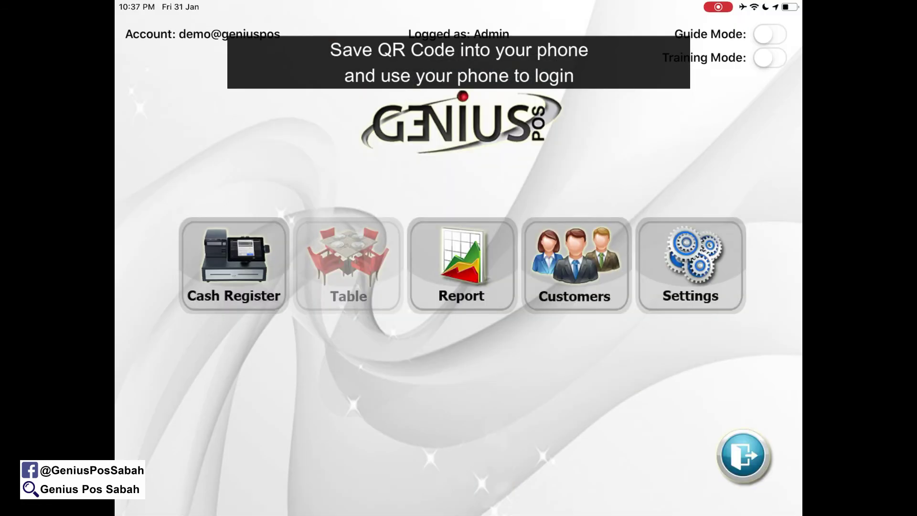
Log in as Admin by scanning the QR code, then log out and scan it for Clock In/Out.
click(744, 456)
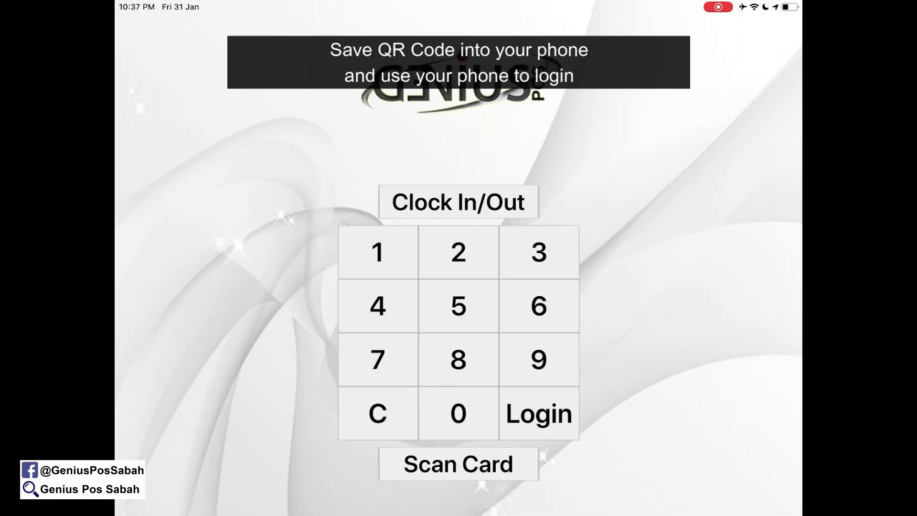
click(459, 464)
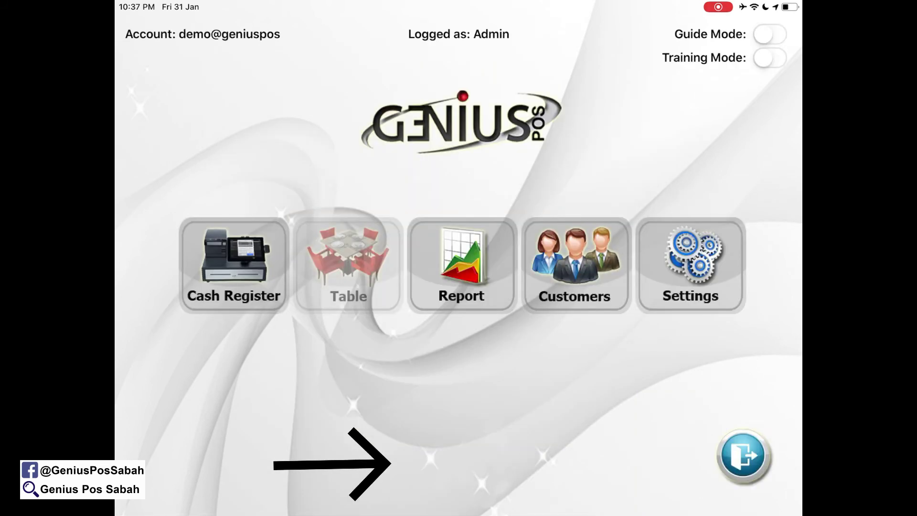
click(743, 456)
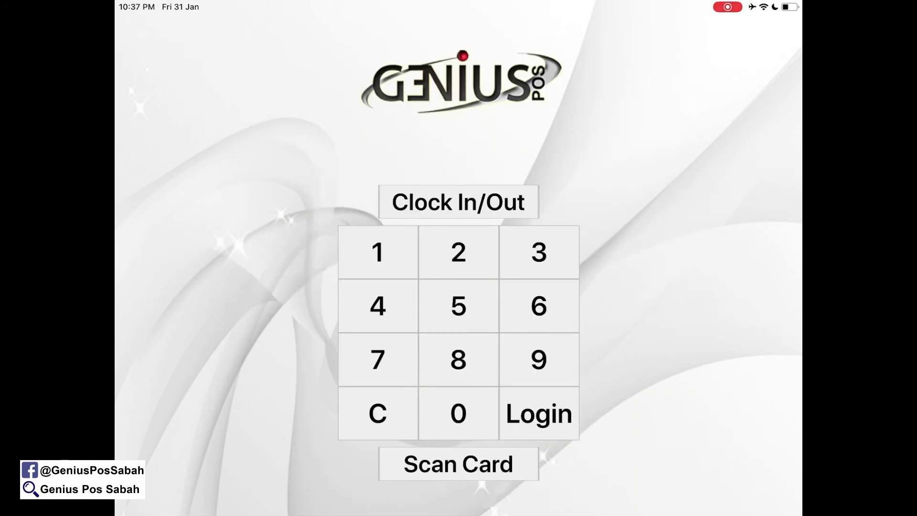
click(459, 202)
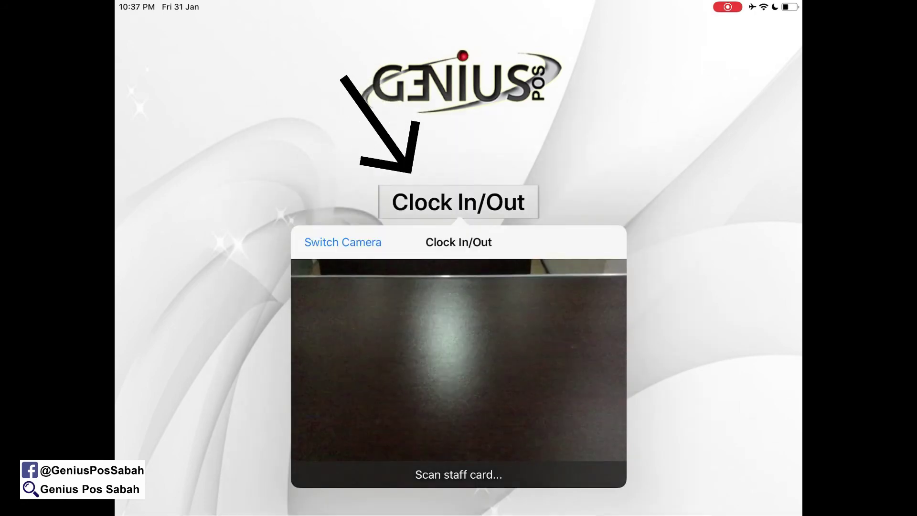